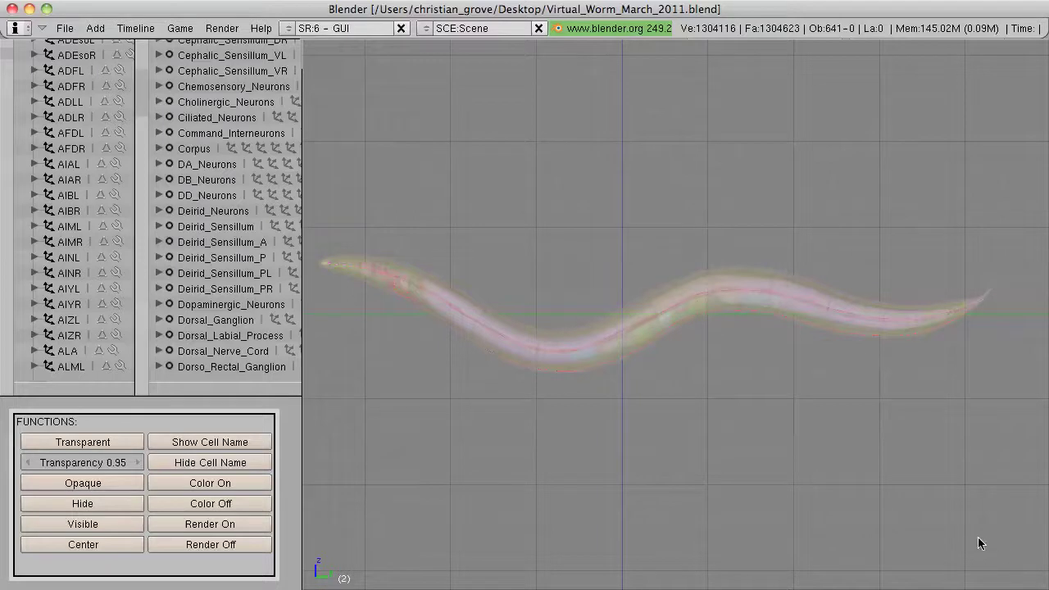
click(1001, 549)
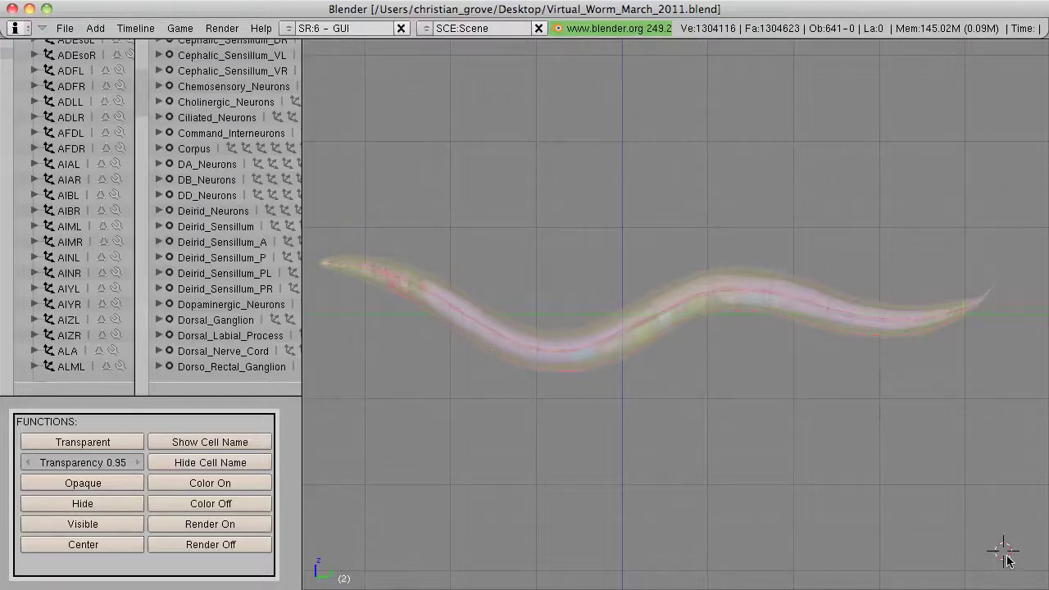
click(967, 543)
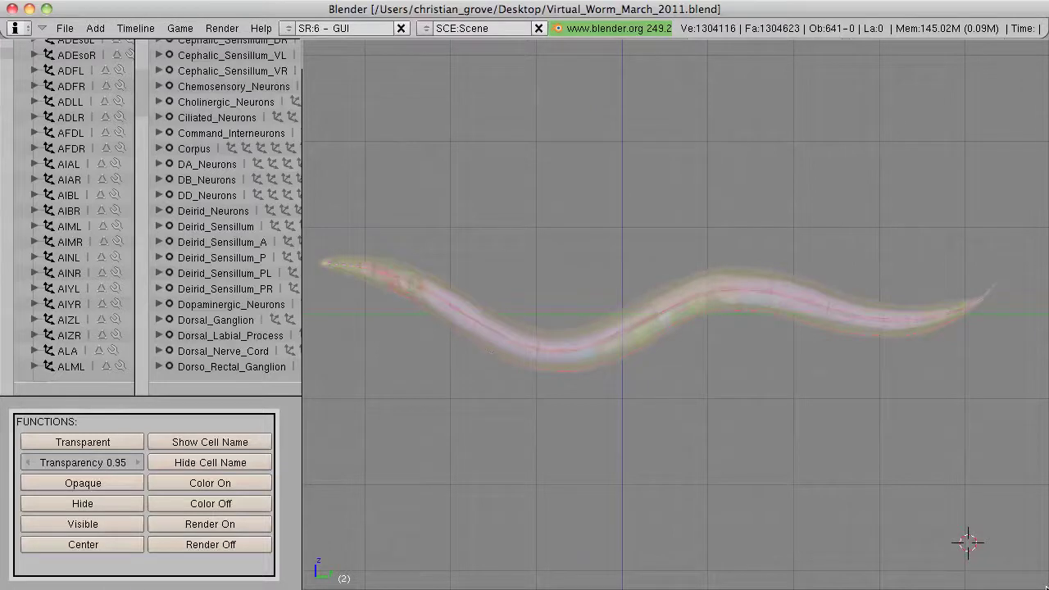
mouse_move(1047, 588)
mouse_down()
mouse_move(988, 520)
mouse_move(942, 495)
mouse_move(1016, 545)
mouse_move(1026, 575)
mouse_move(1048, 589)
mouse_up()
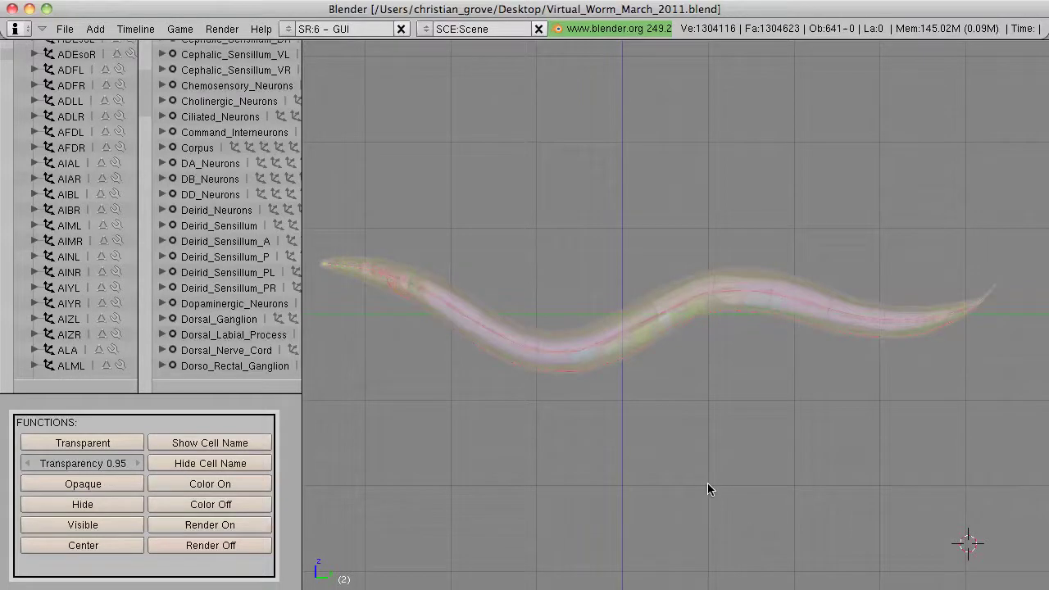
click(695, 477)
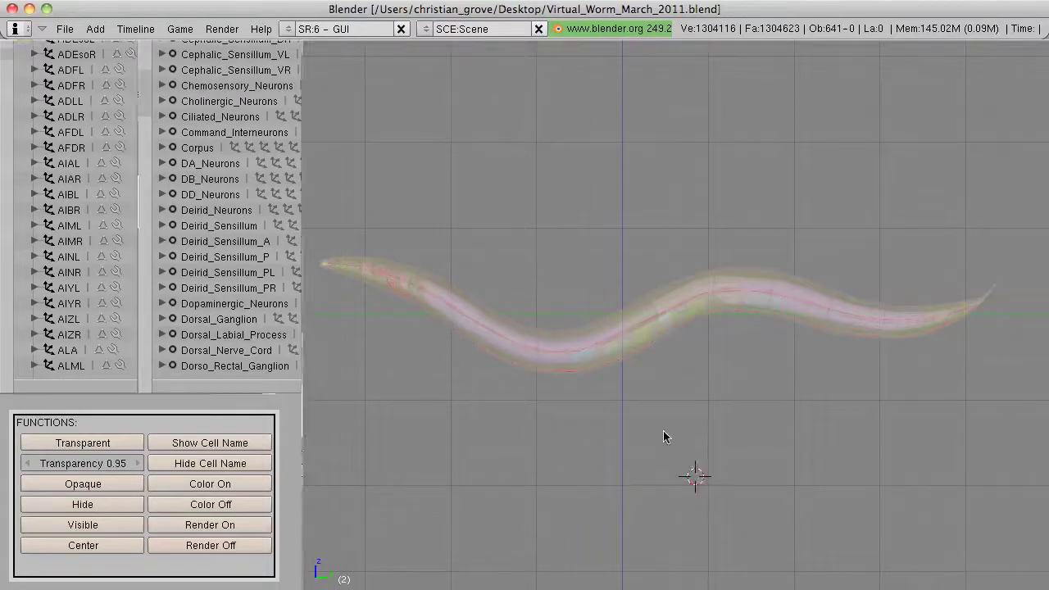
click(662, 432)
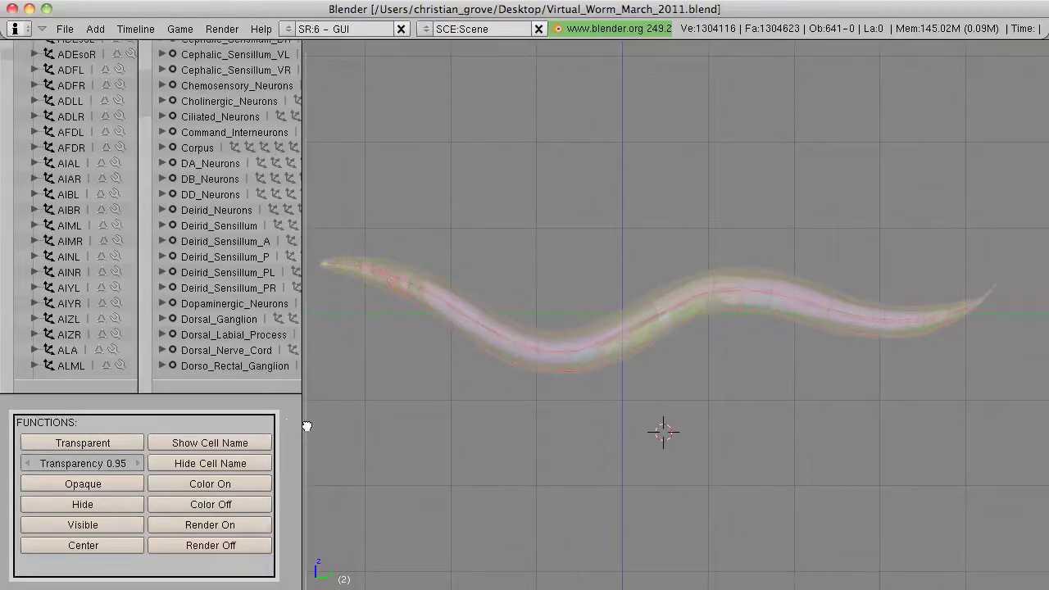
Widen the 3D view slightly by shifting its border with the object lists and functions panel.
drag(304, 423, 331, 432)
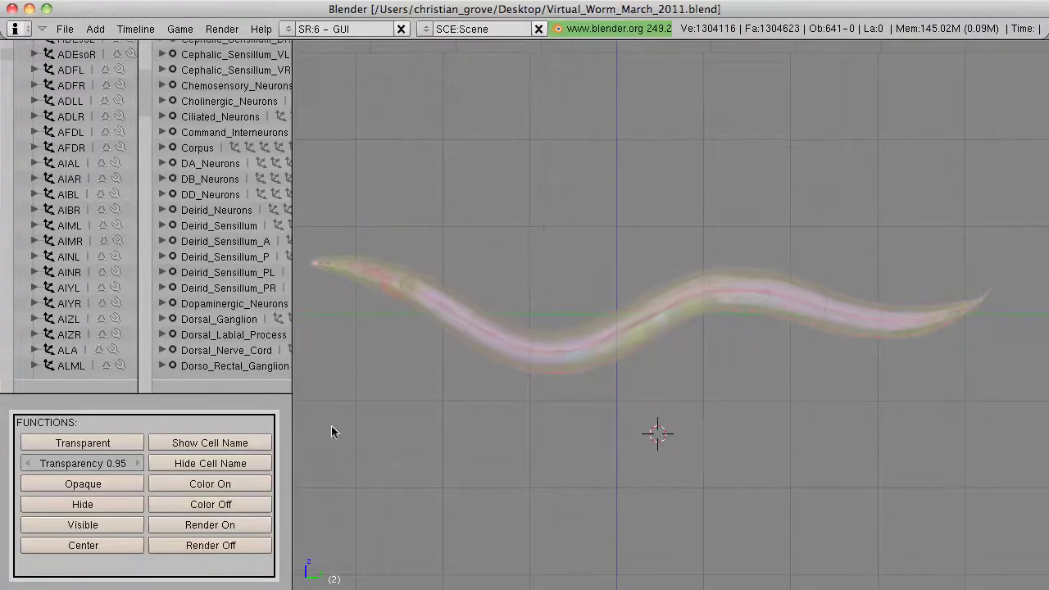
click(333, 426)
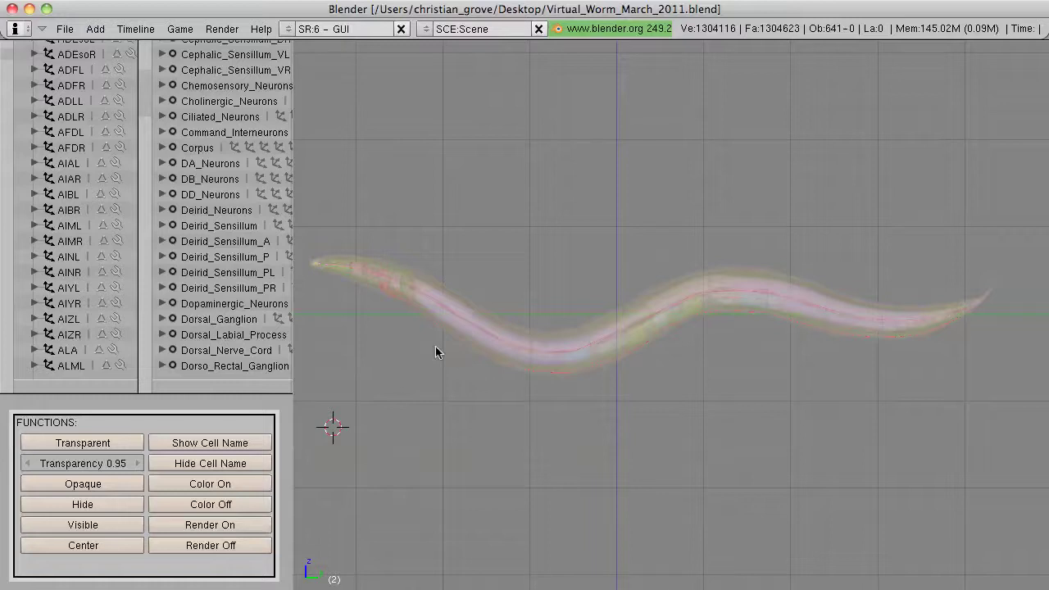
click(435, 443)
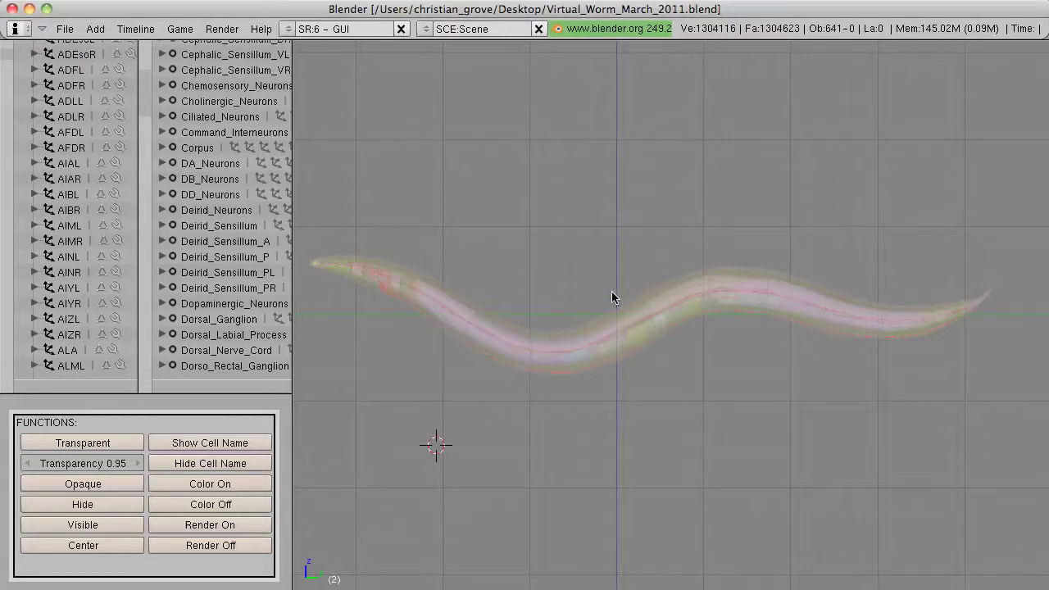
Maximize the 3D view to examine the worm from several angles, and restore the multi-panel layout with the side view.
key(ctrl+Up)
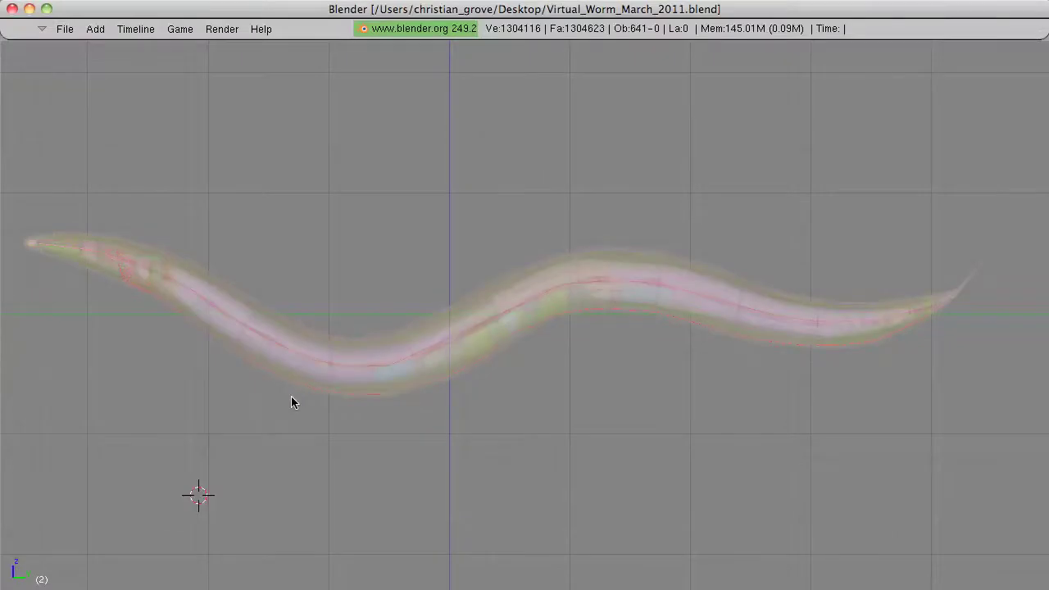
middle_drag(334, 383, 333, 213)
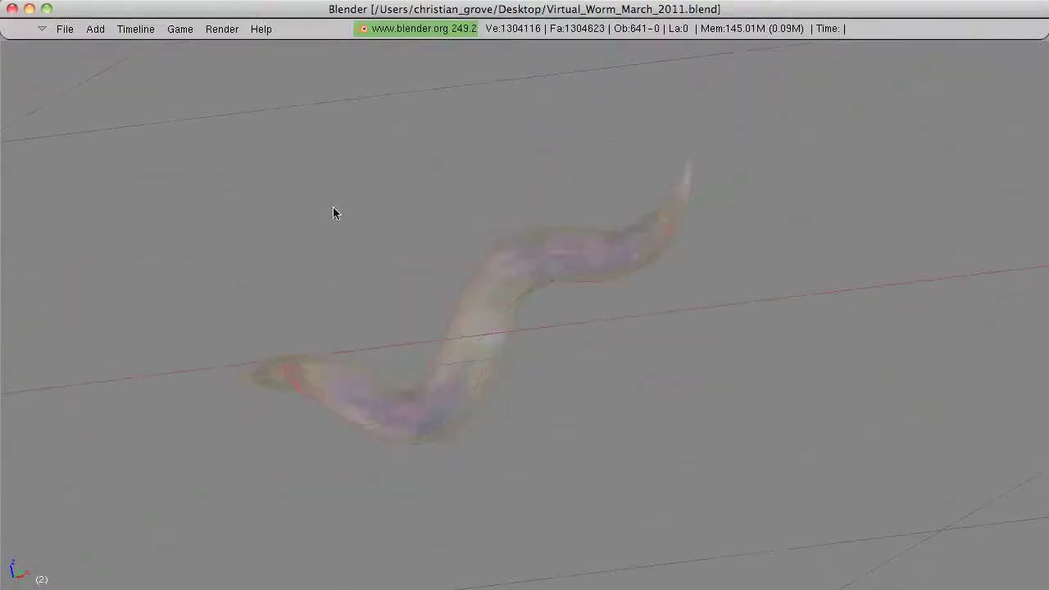
middle_drag(449, 289, 377, 359)
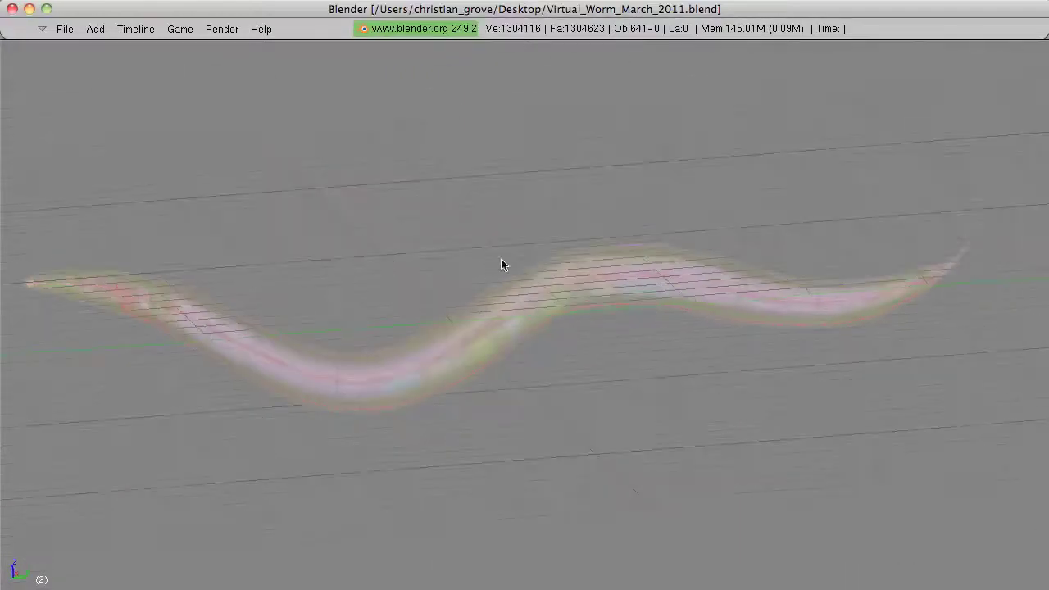
middle_drag(501, 259, 700, 300)
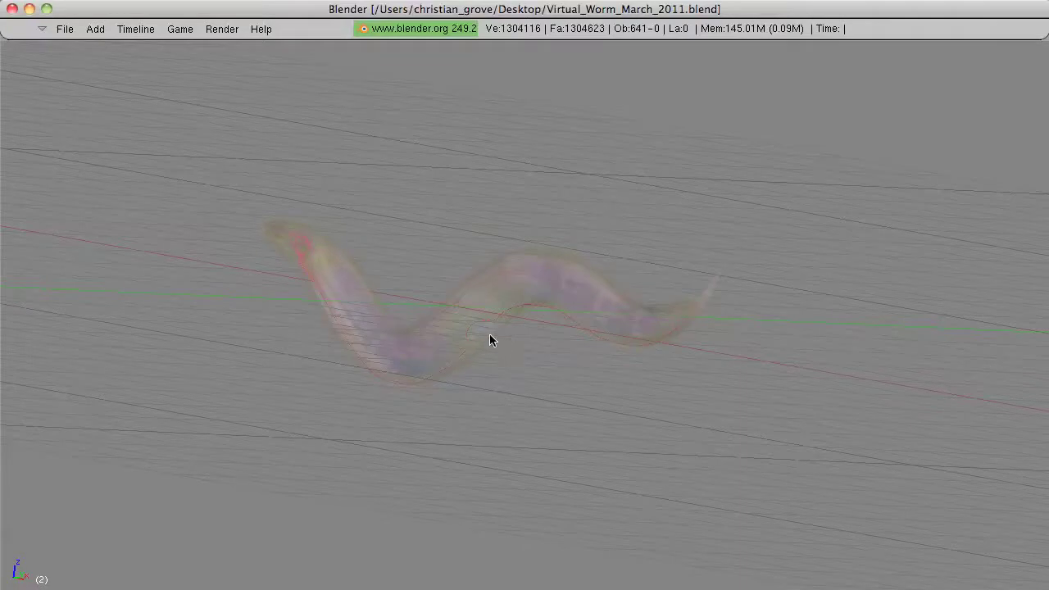
key(ctrl+Down)
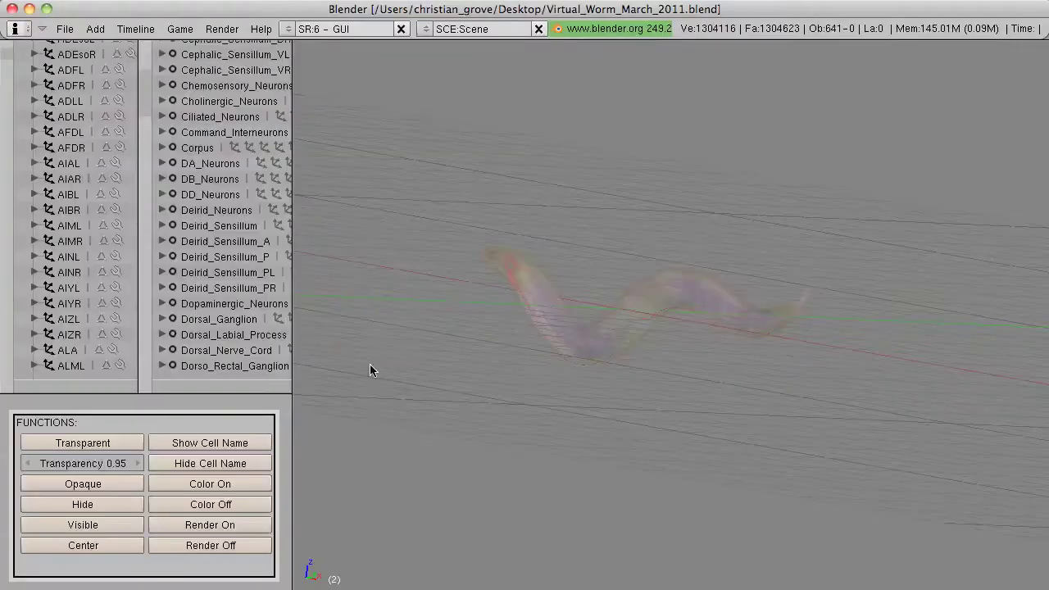
key(KP_3)
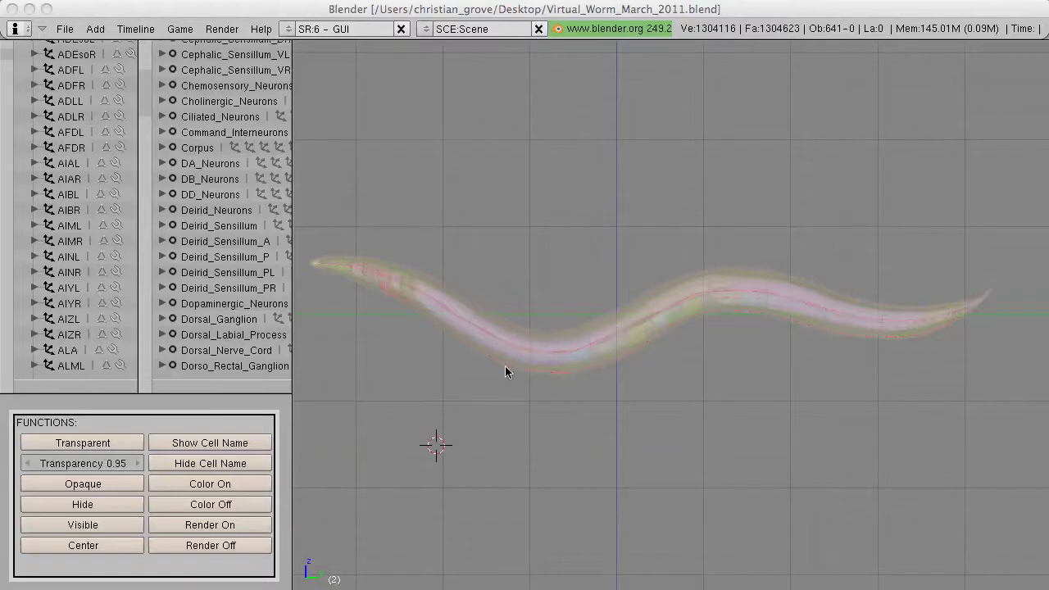
Save a screenshot of the 3D view subwindow as "Virtual Worm Screenshot" in the Desktop folder.
click(64, 29)
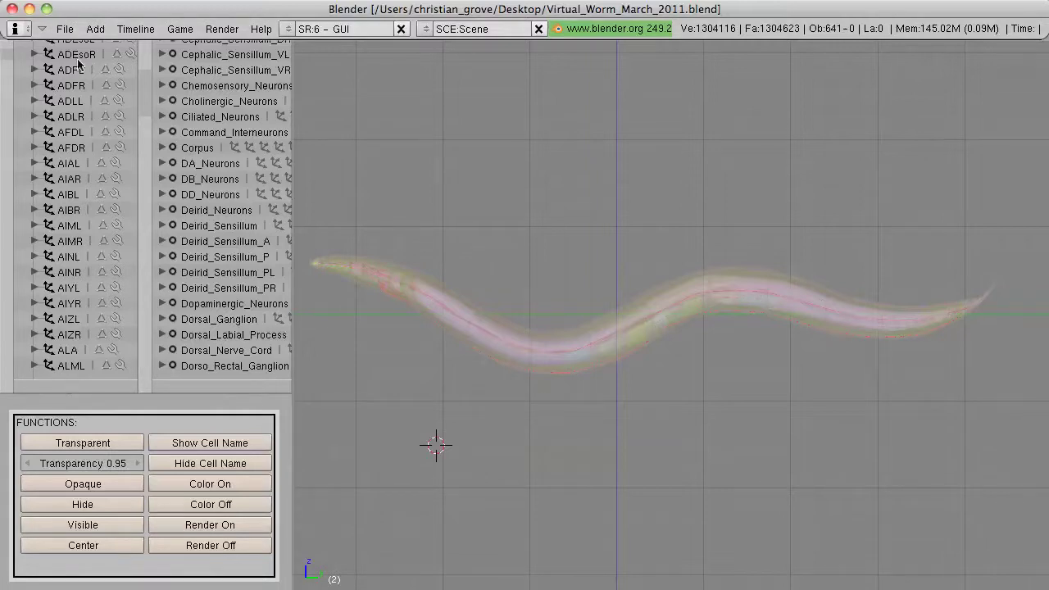
click(64, 29)
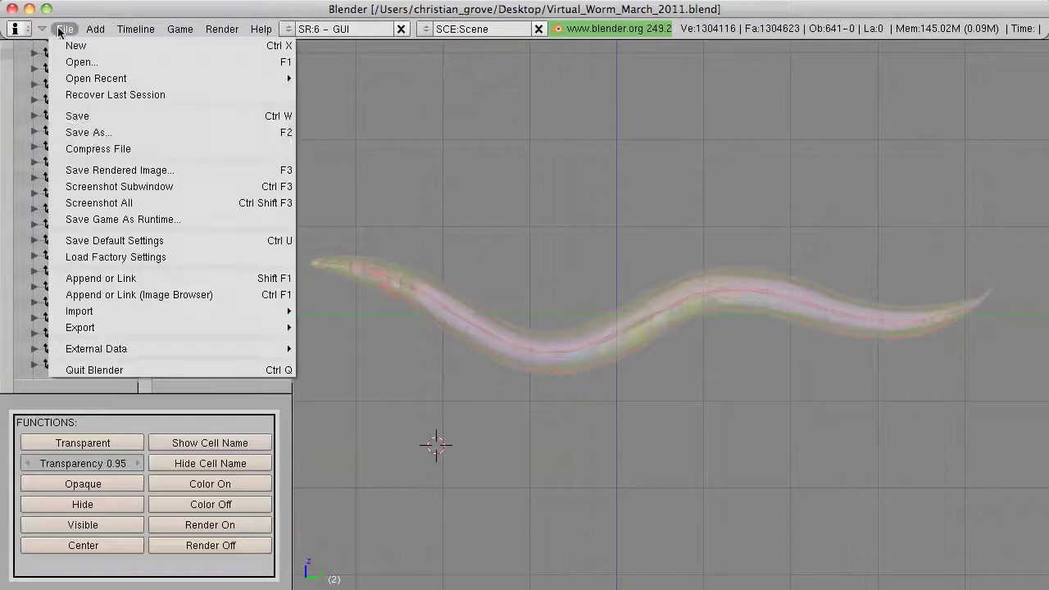
click(120, 187)
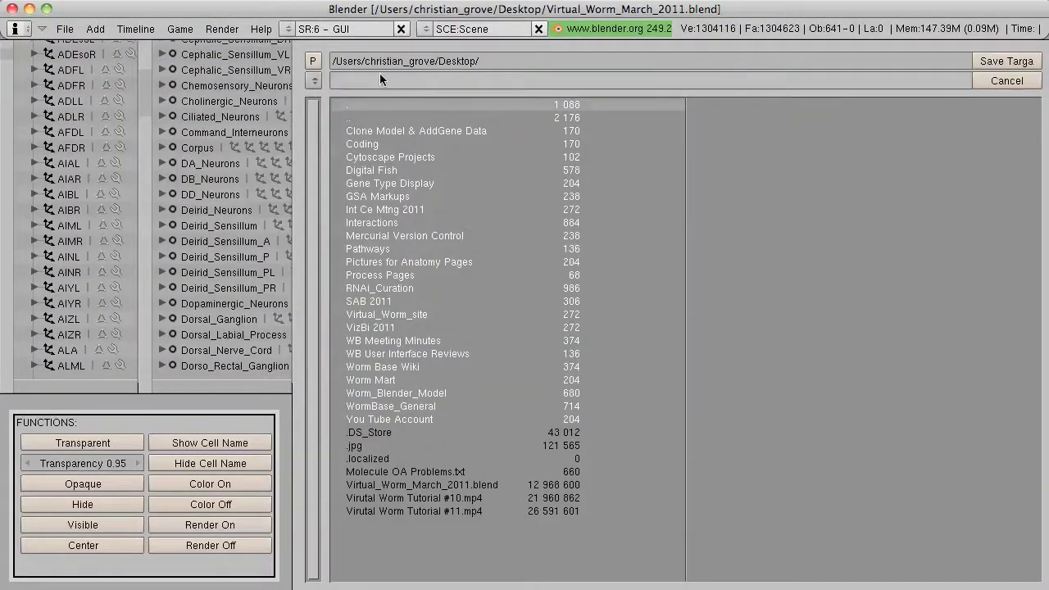
click(466, 81)
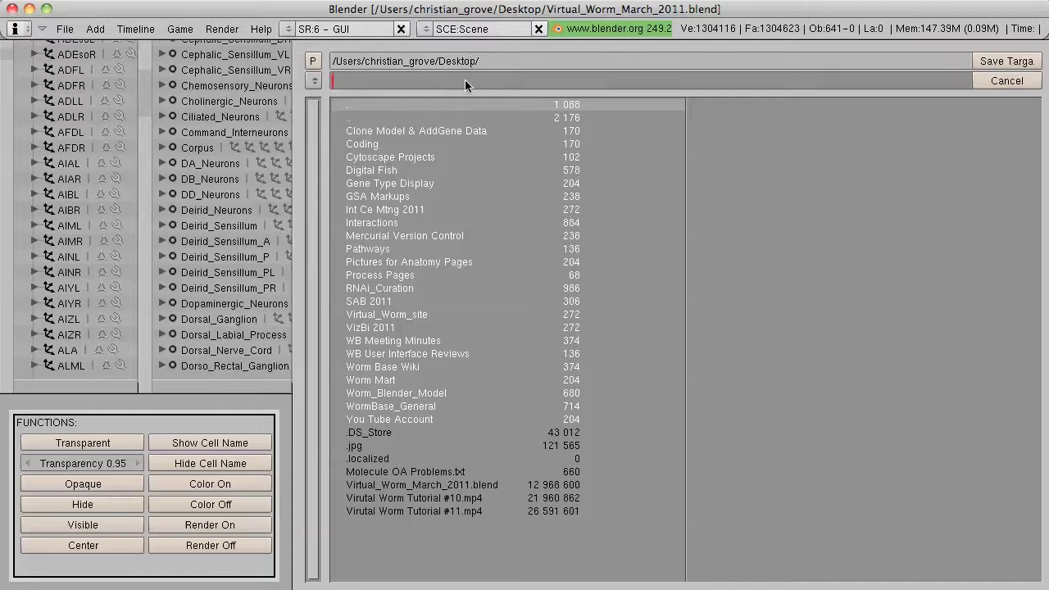
text(Virtual Worm Screenshot)
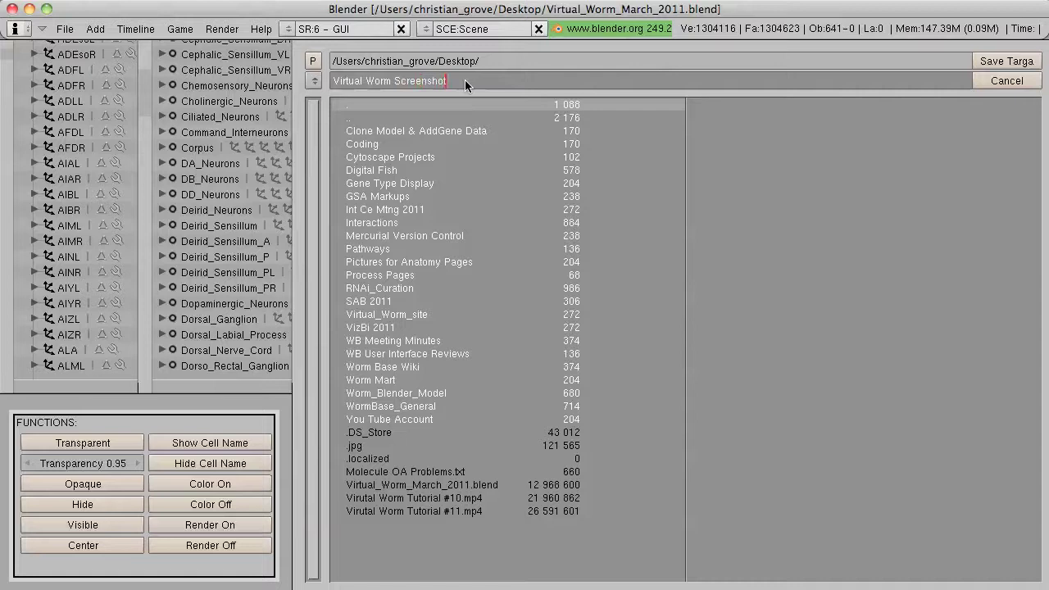
click(987, 64)
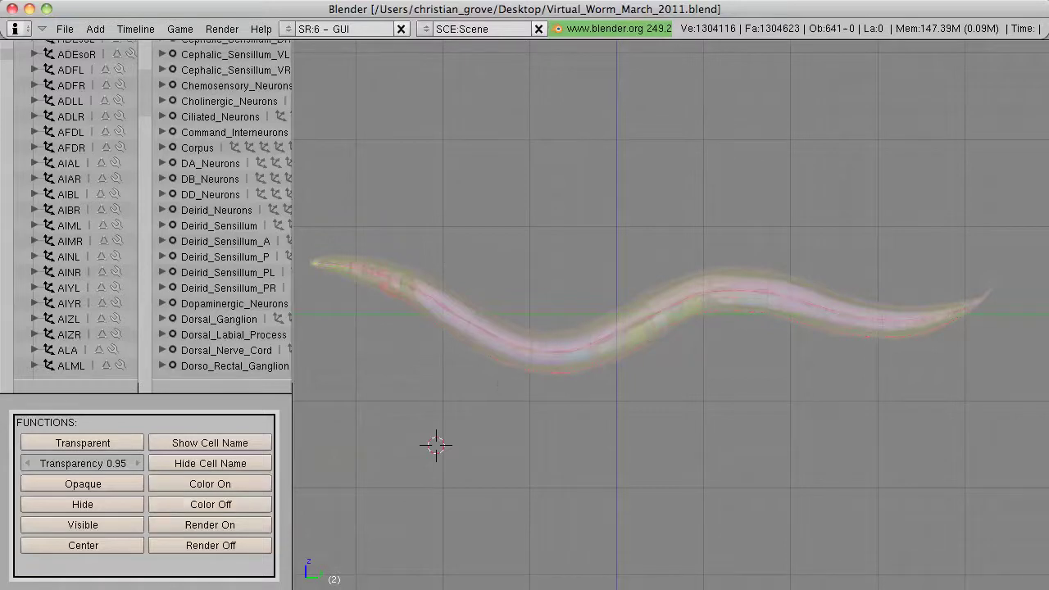
Minimize Blender, open Virtual Worm Screenshot.tga from the desktop to inspect the saved image, and close it.
click(29, 9)
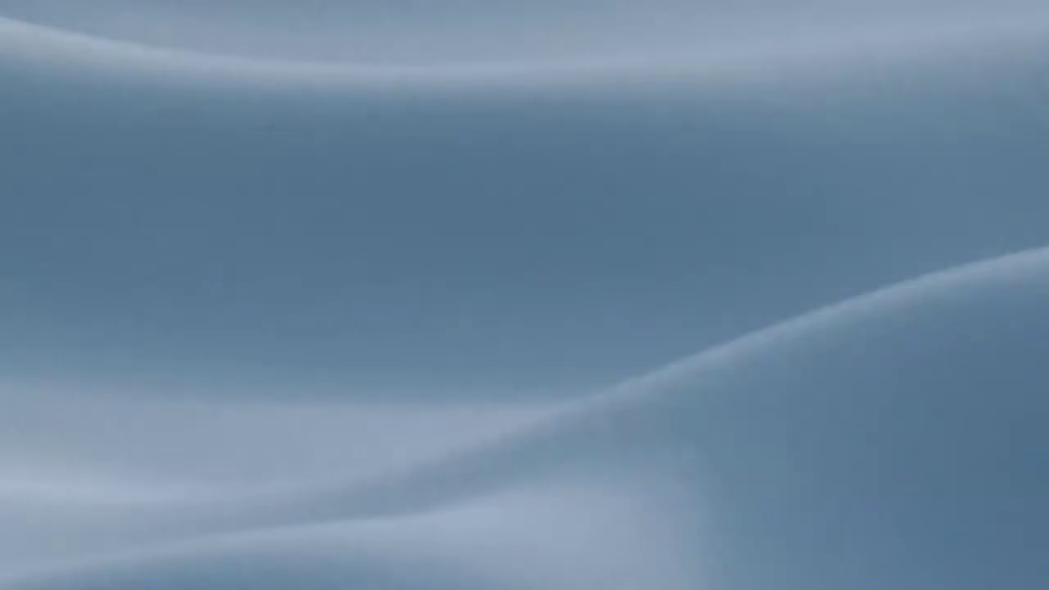
click(460, 235)
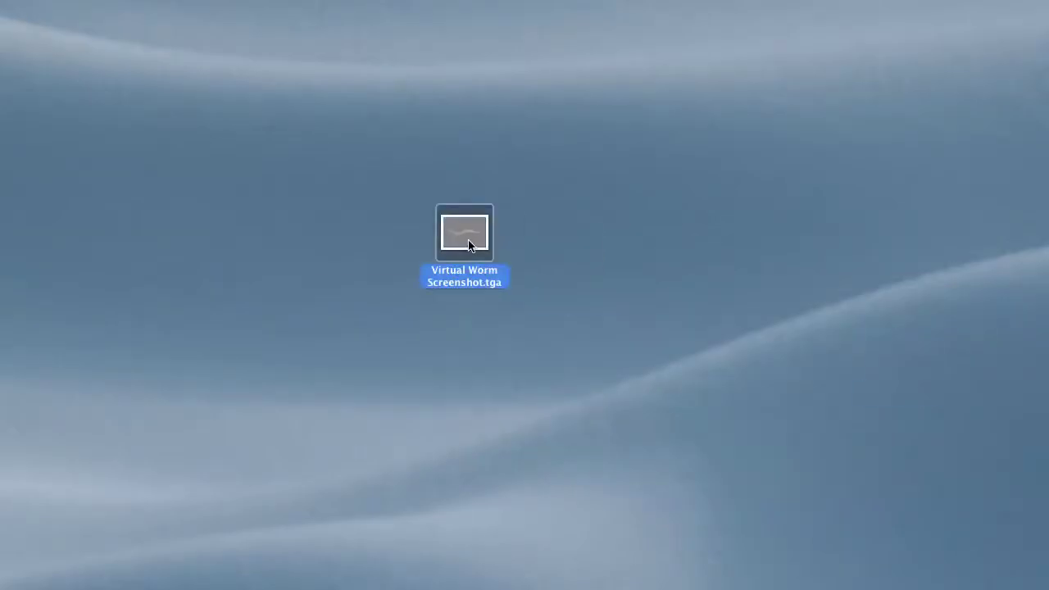
double_click(470, 244)
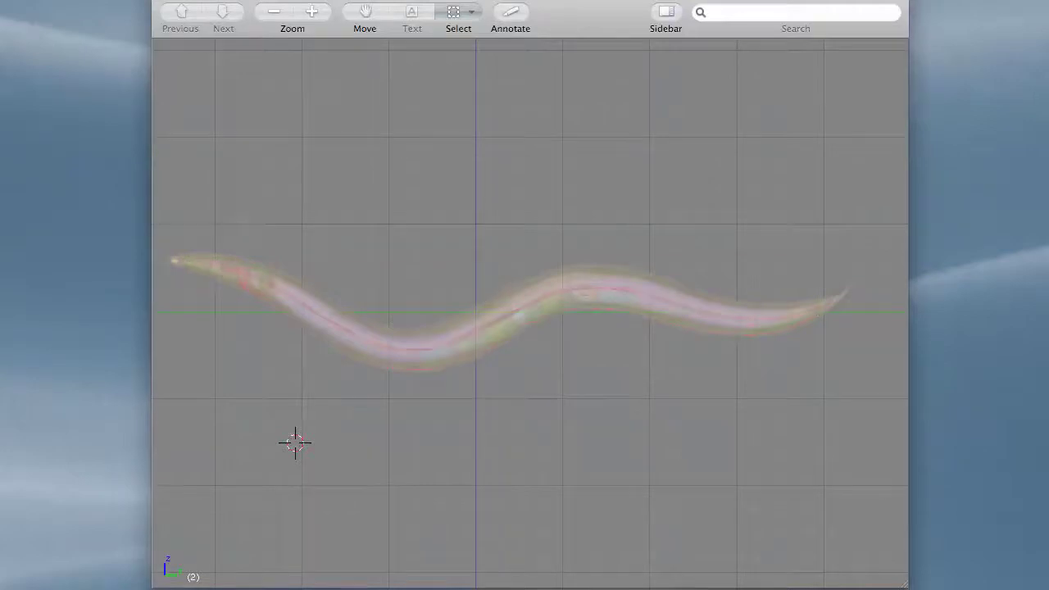
key(super+w)
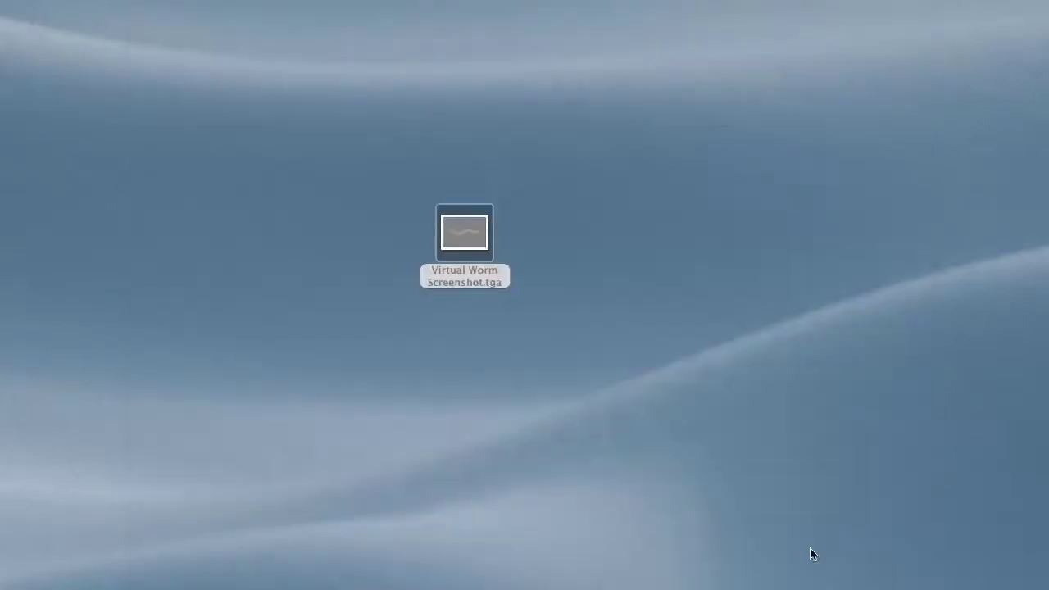
Move Virtual Worm Screenshot.tga out of the open desktop area and switch back to Blender.
drag(465, 234, 852, 589)
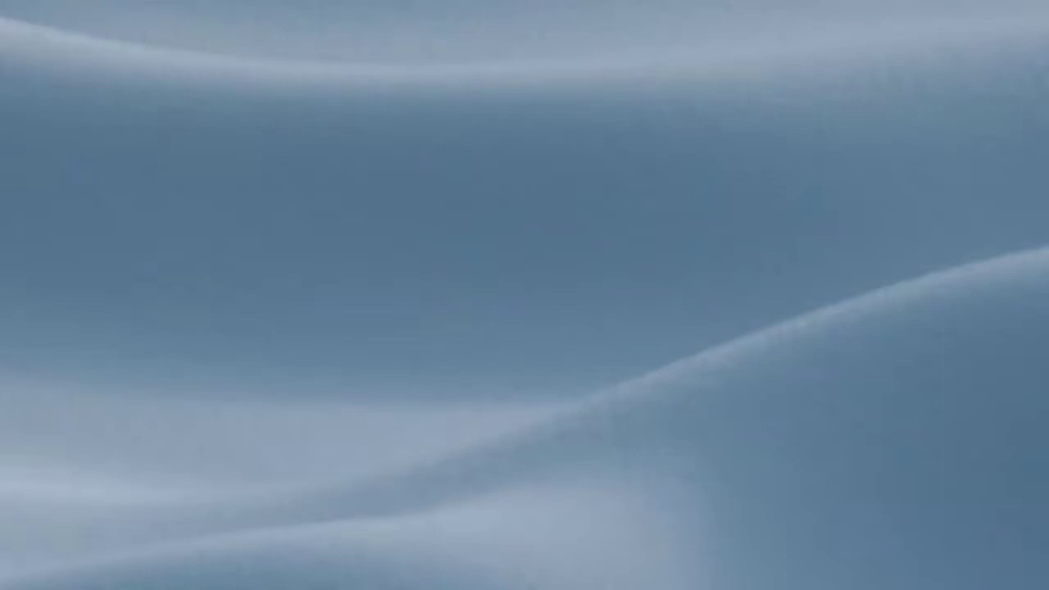
click(869, 589)
click(448, 284)
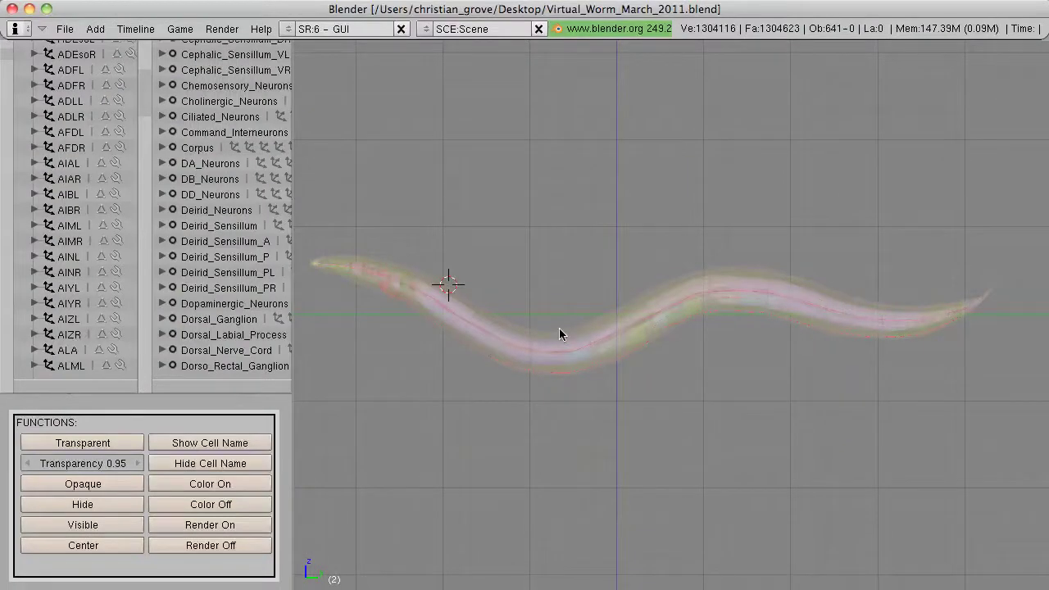
Select the cuticle, and instead pick the muscle mu_bod_DL13 from the overlapping objects near the worm's middle.
right_click(499, 375)
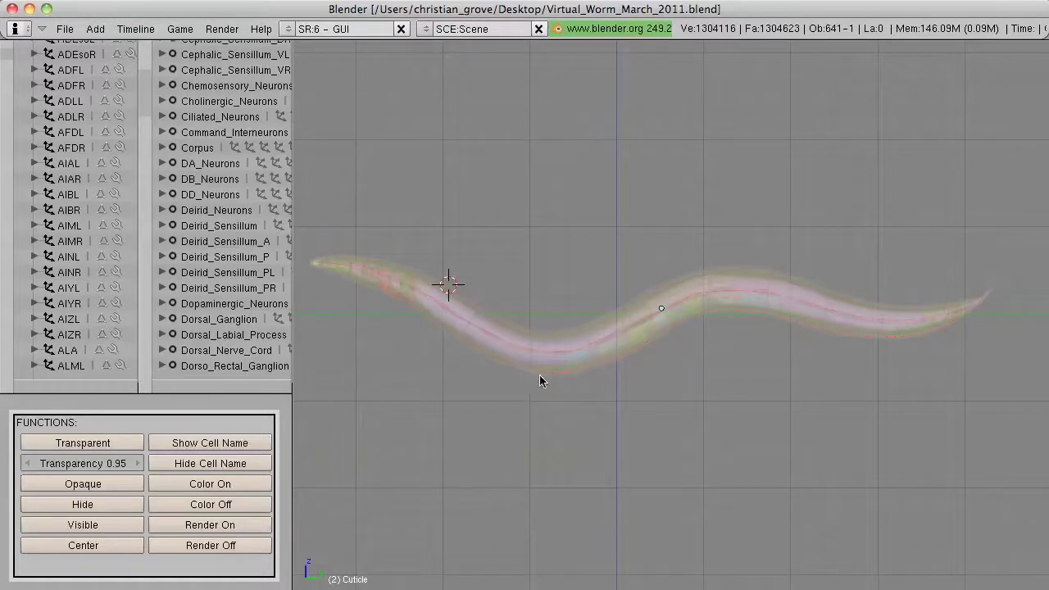
click(610, 315)
alt+right_click(609, 315)
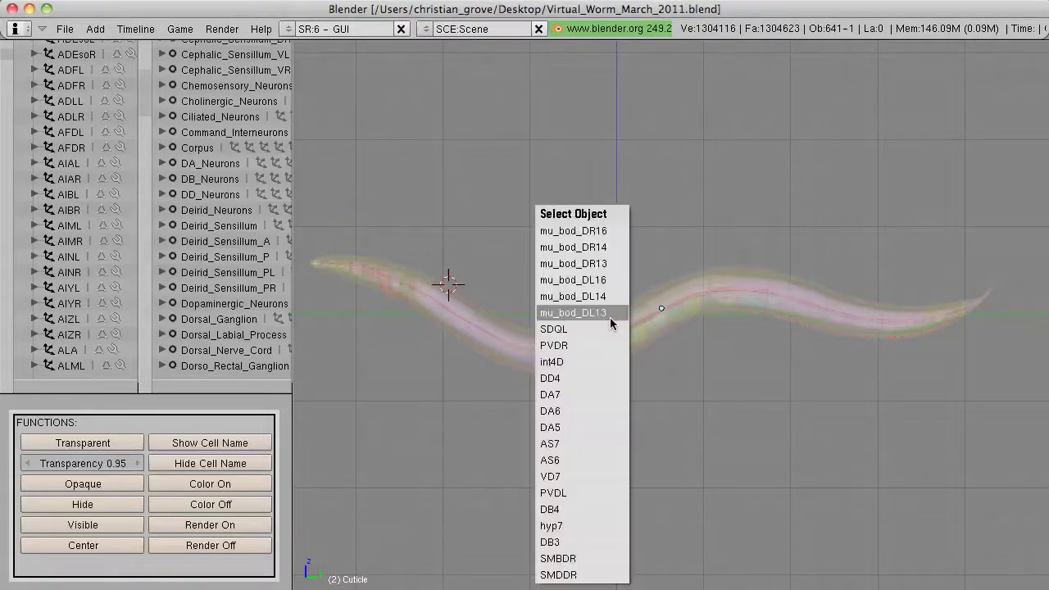
click(610, 313)
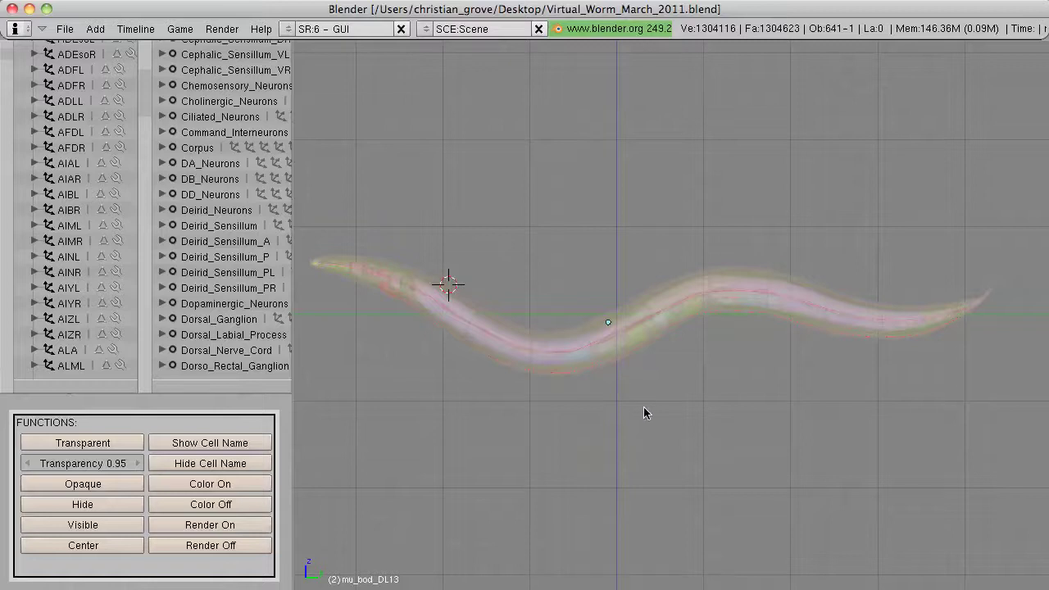
click(628, 391)
click(405, 489)
Select mu_bod_DR13 with all objects in the same group, make these body wall muscles opaque, and clear the selection.
alt+right_click(616, 322)
key(shift+g)
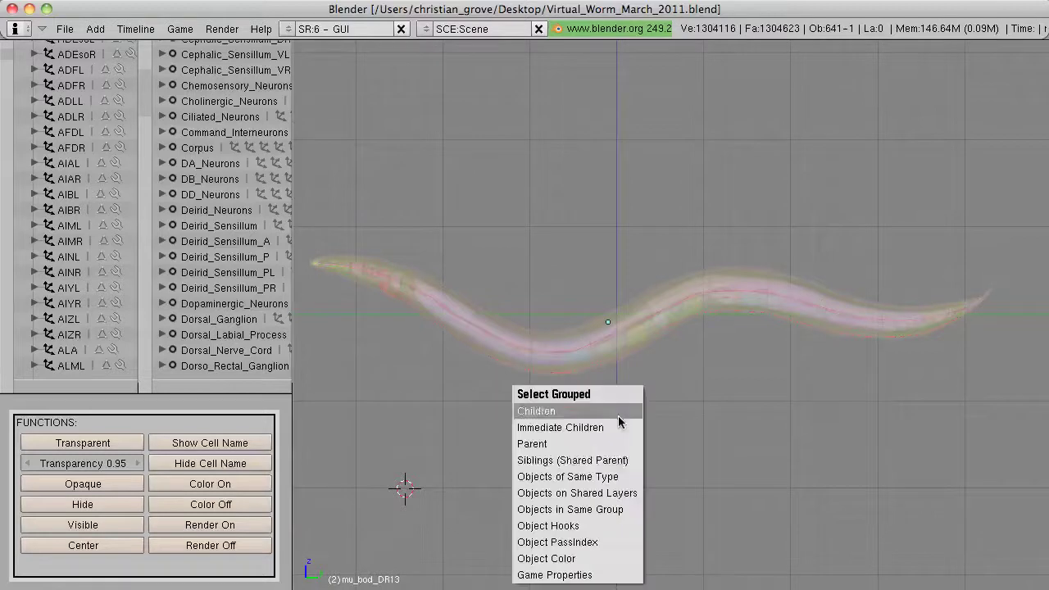
click(611, 507)
click(613, 507)
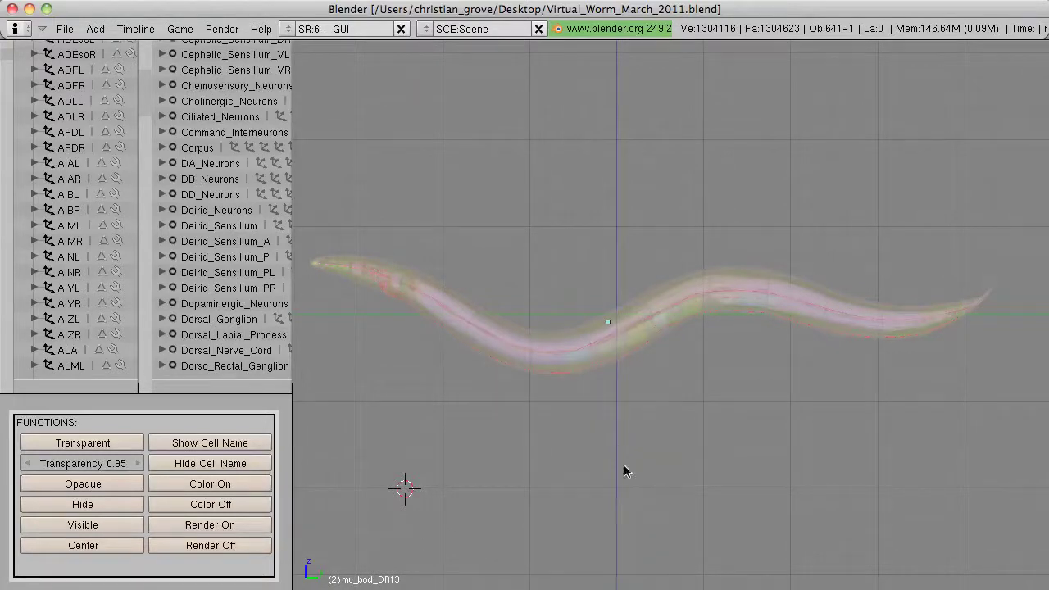
click(68, 483)
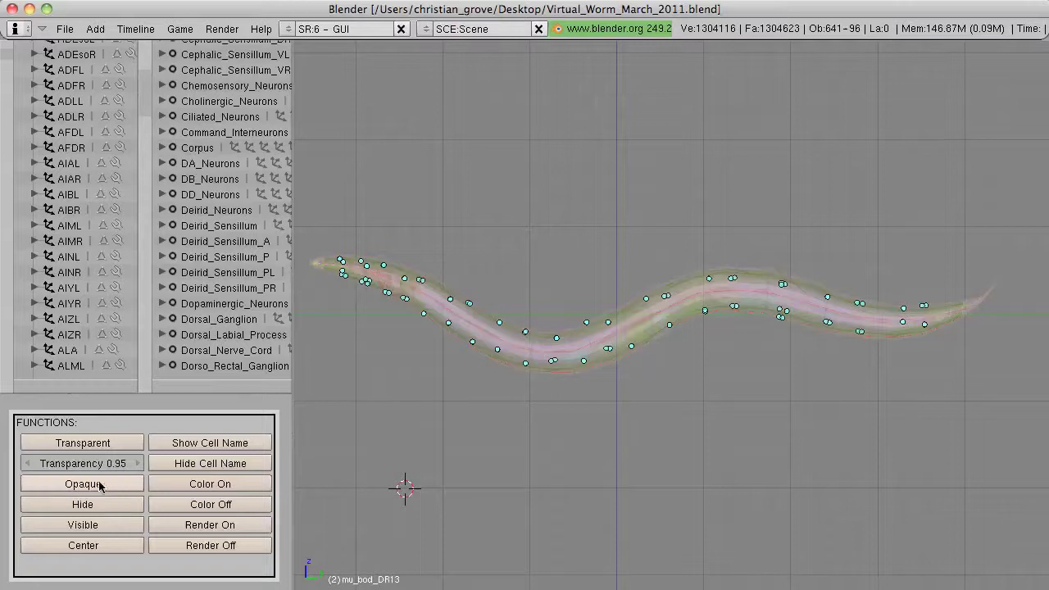
key(a)
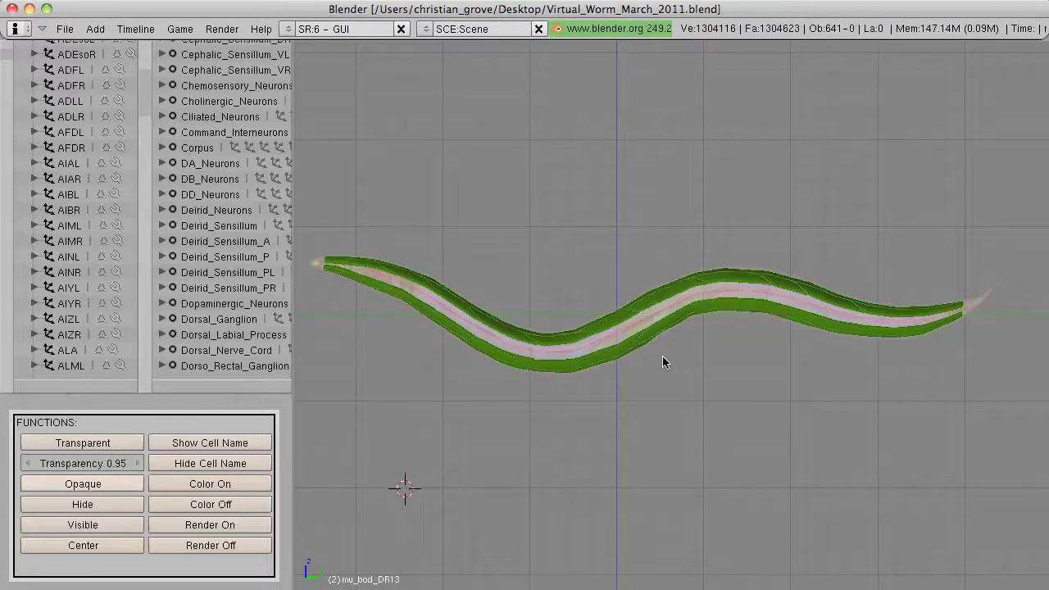
Expand the Motor_Neurons group in the object hierarchy and select its neuron AS1.
alt+right_click(387, 279)
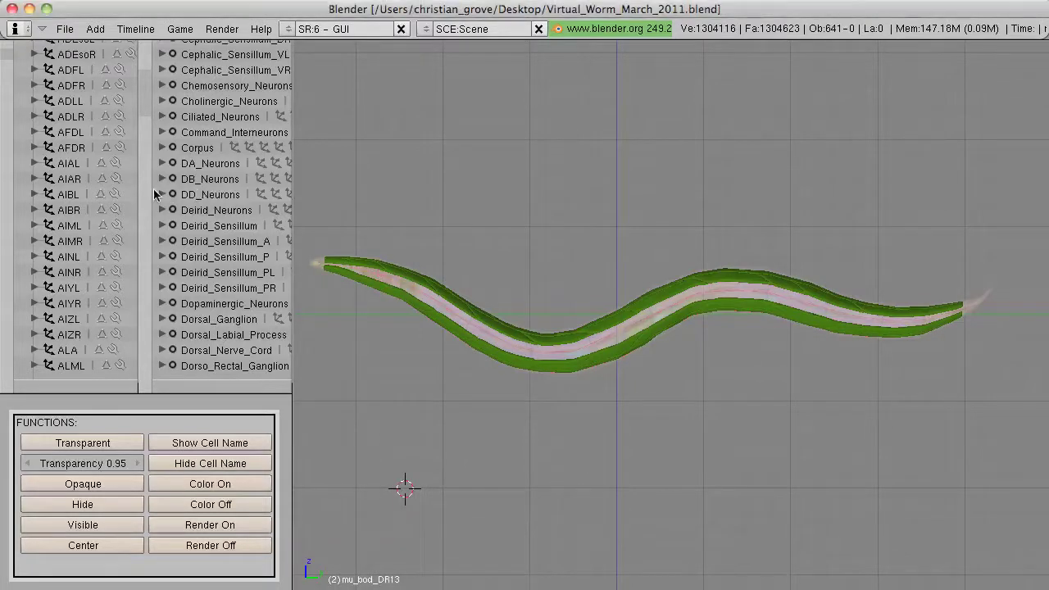
scroll(143, 194, down, 8)
scroll(143, 195, up, 10)
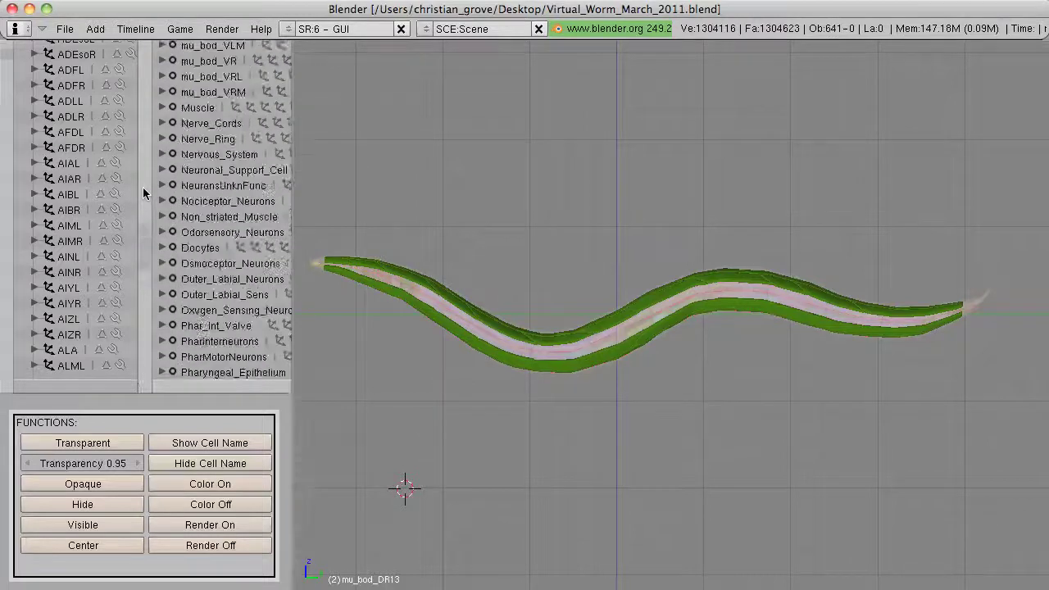
click(162, 276)
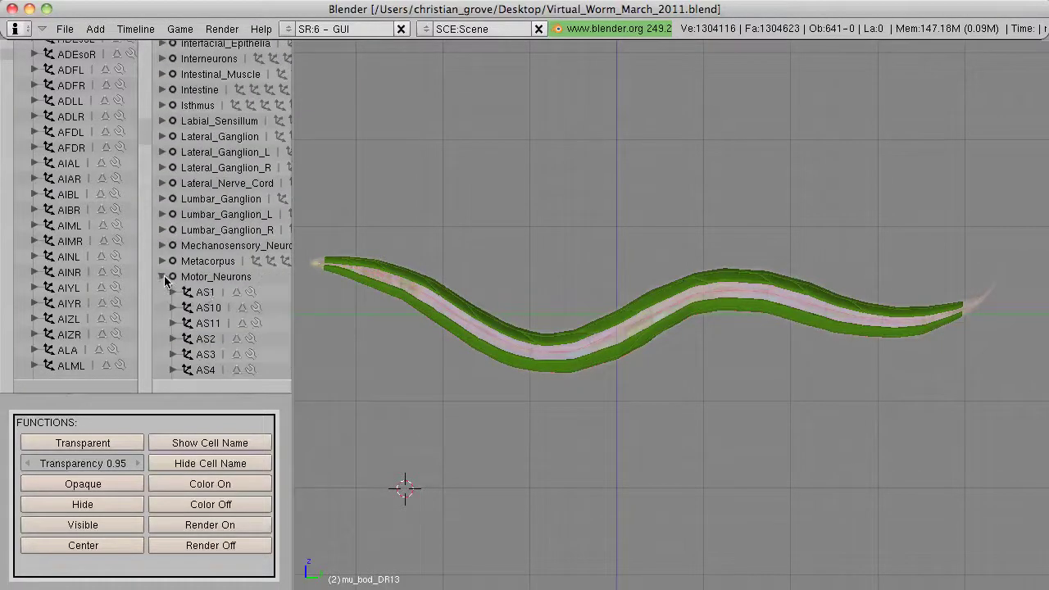
click(206, 293)
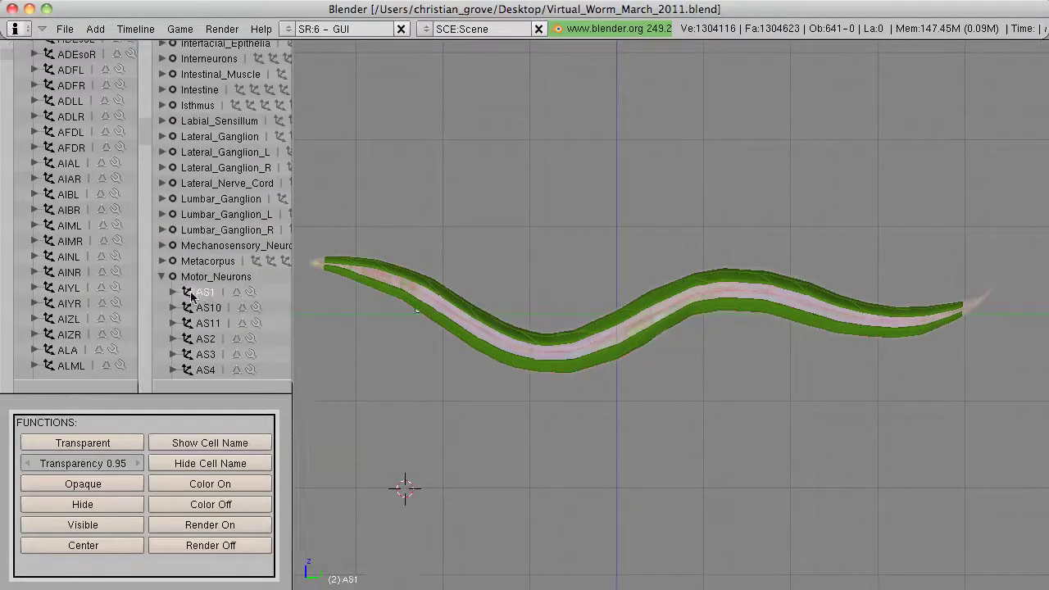
Extend the selection from AS1 to the whole Motor_Neurons group, make these neurons opaque, and clear the selection.
key(shift+g)
click(373, 338)
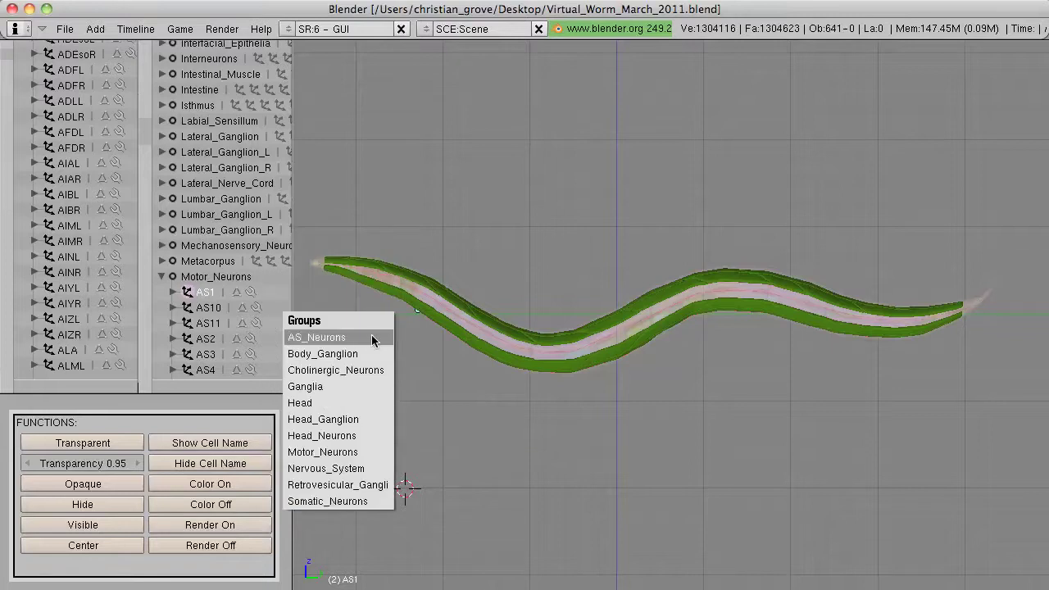
click(368, 452)
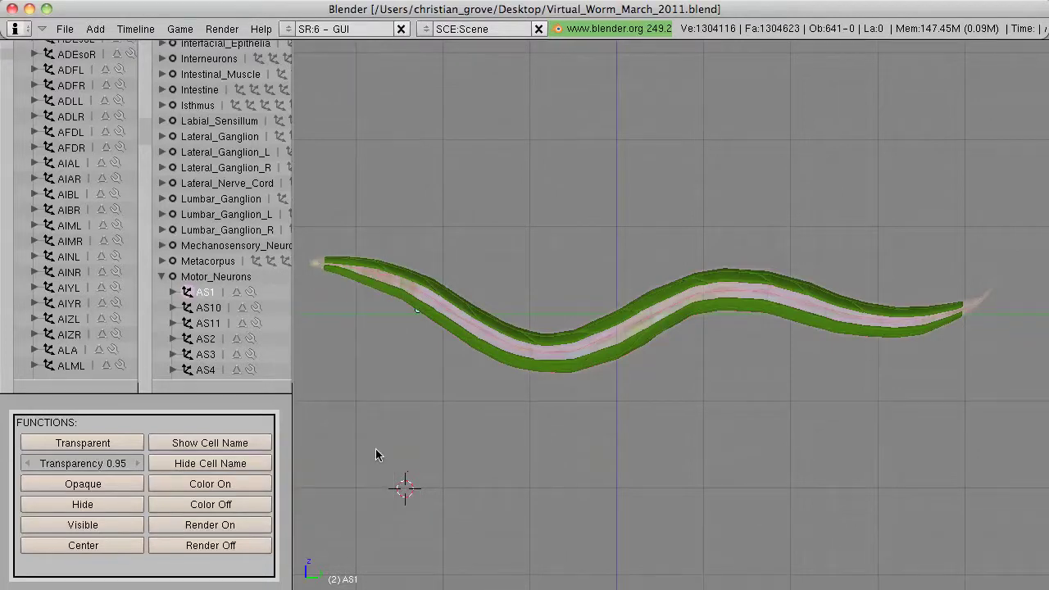
click(114, 484)
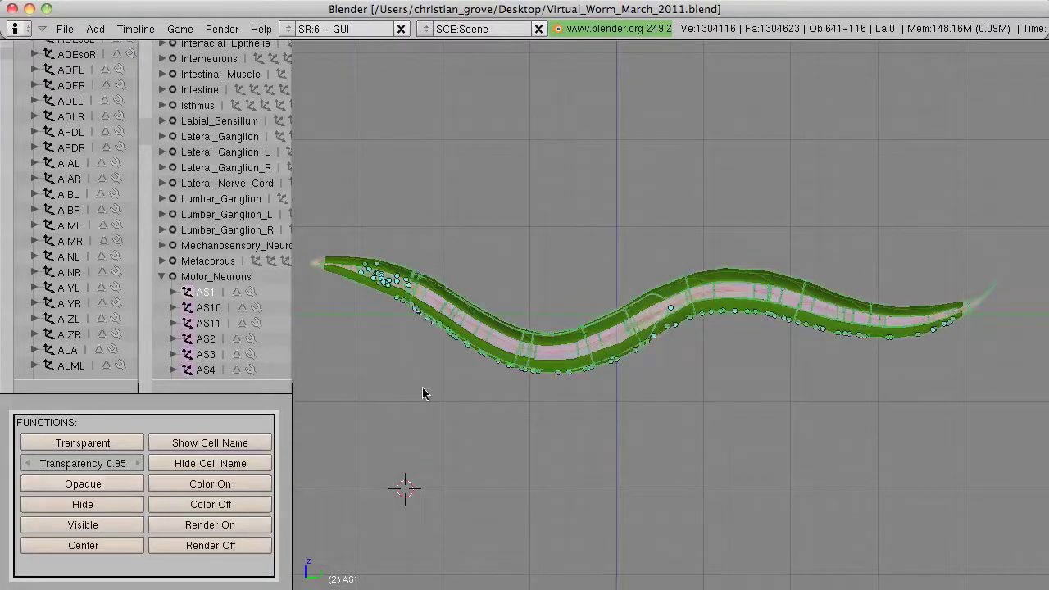
key(a)
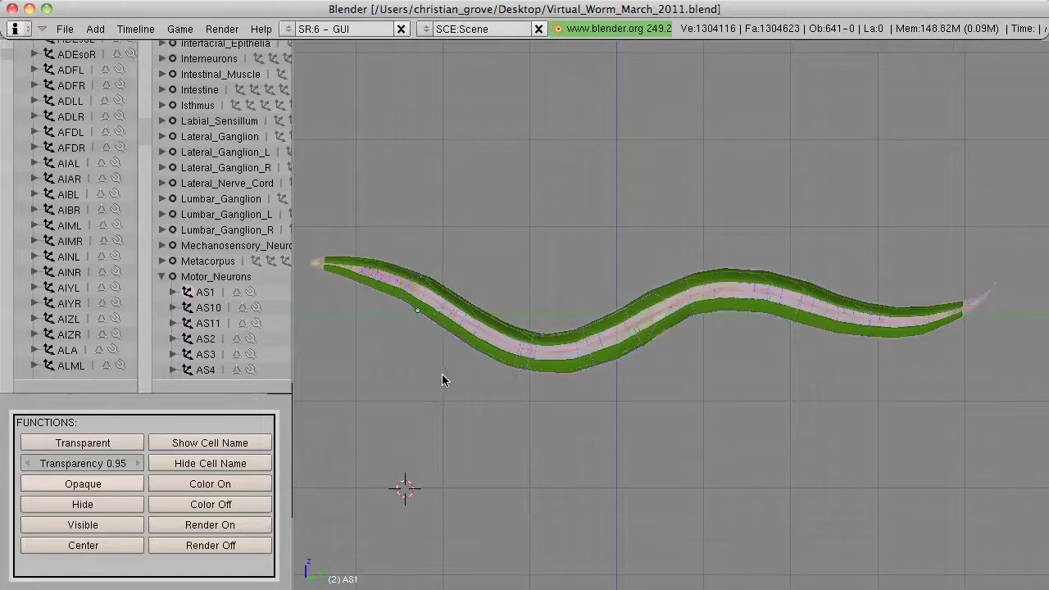
Save a Targa screenshot of only the 3D view subwindow to the Desktop folder as Virtual Worm Screenshot2.
middle_drag(629, 311, 658, 329)
scroll(658, 330, up, 5)
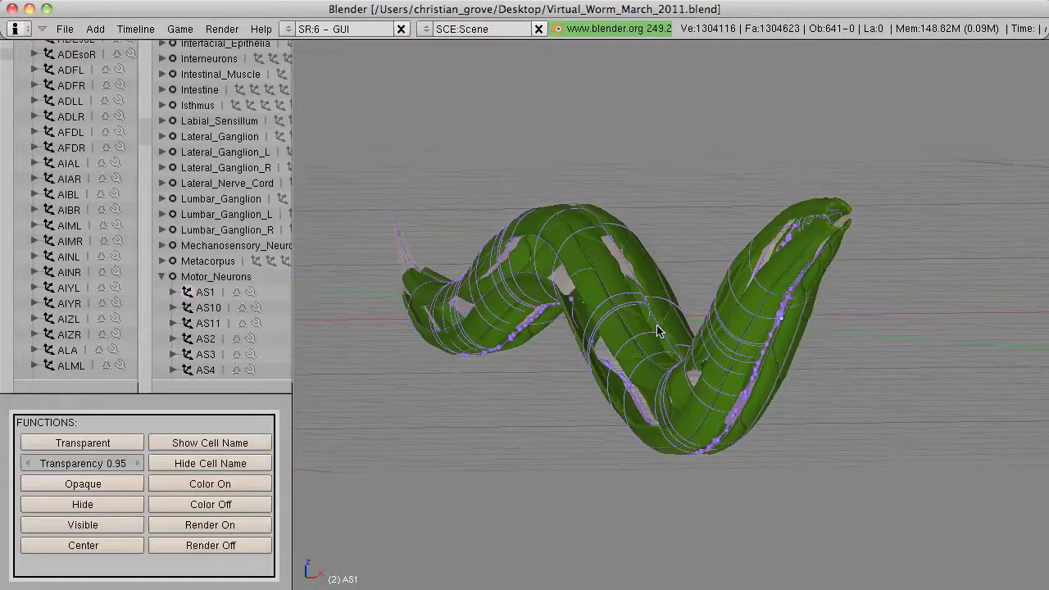
click(64, 29)
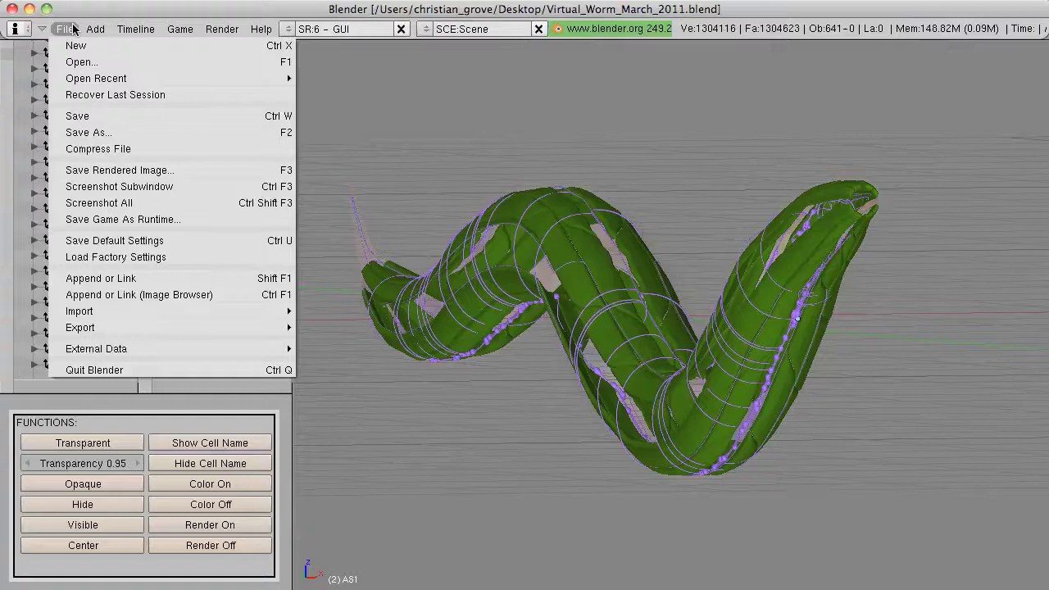
click(107, 191)
click(380, 205)
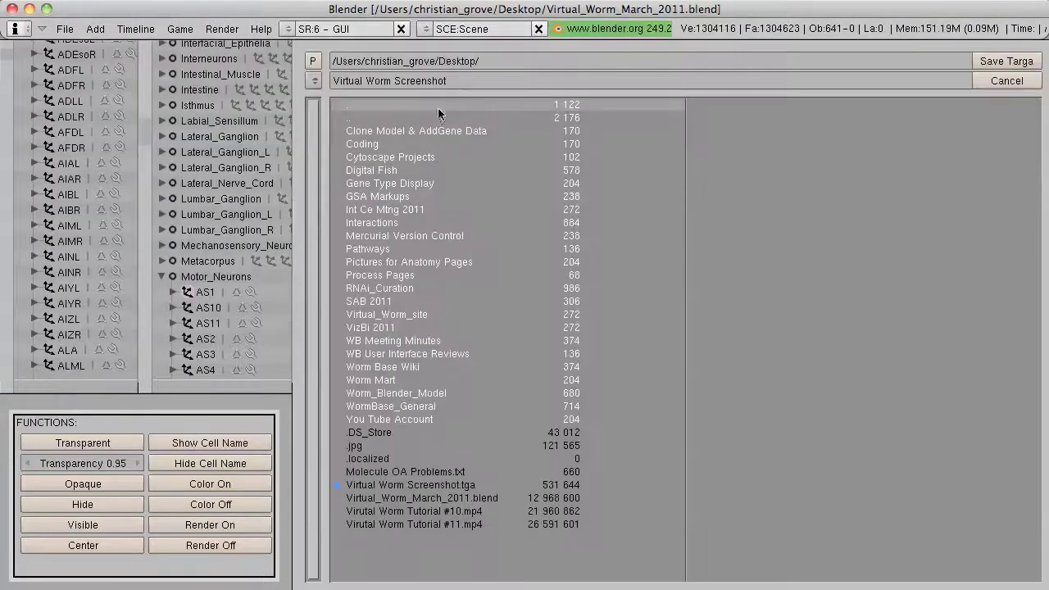
click(449, 79)
text(2)
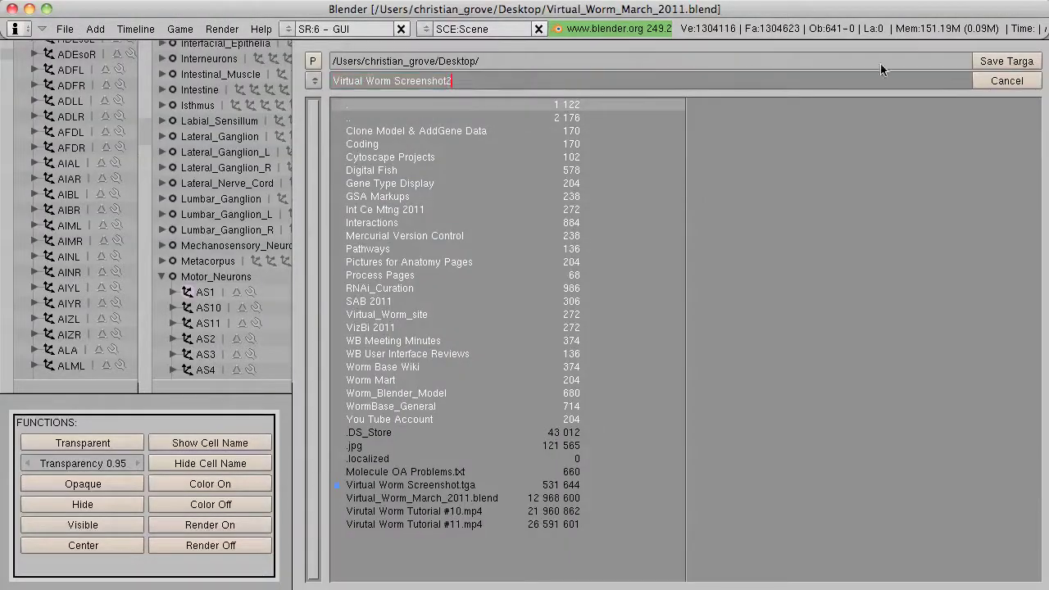
key(Return)
click(991, 61)
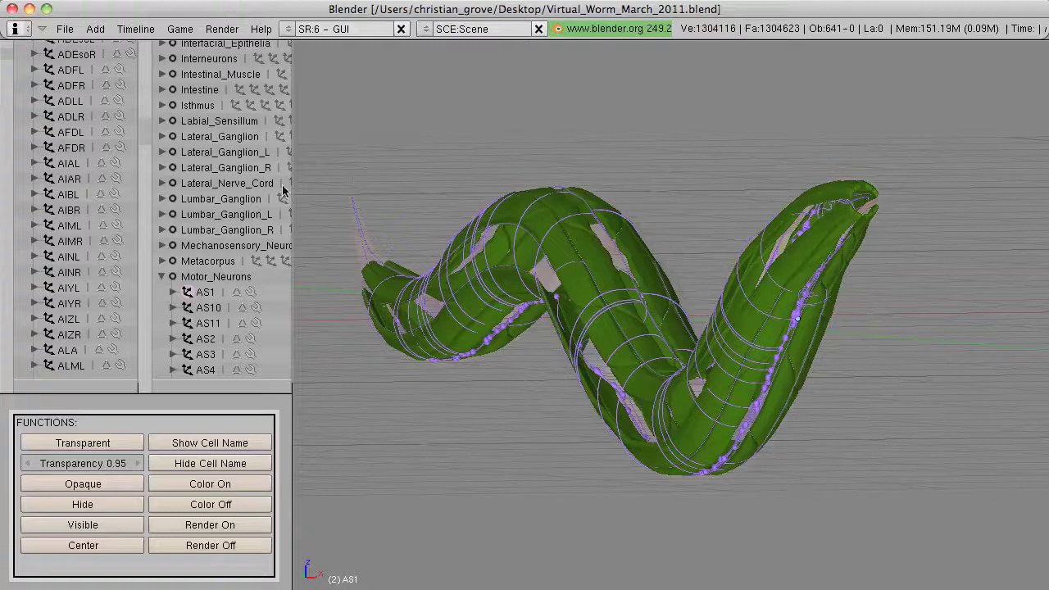
Minimize Blender, move Virtual Worm Screenshot2.tga into the open desktop area, and open it to inspect the saved image.
click(29, 9)
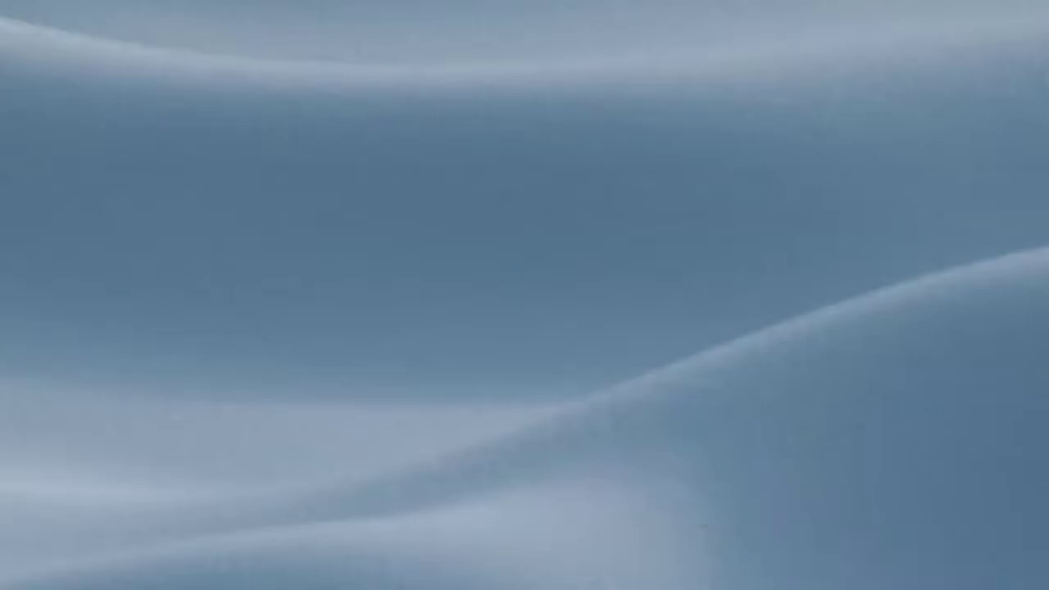
drag(1047, 310, 573, 270)
double_click(581, 274)
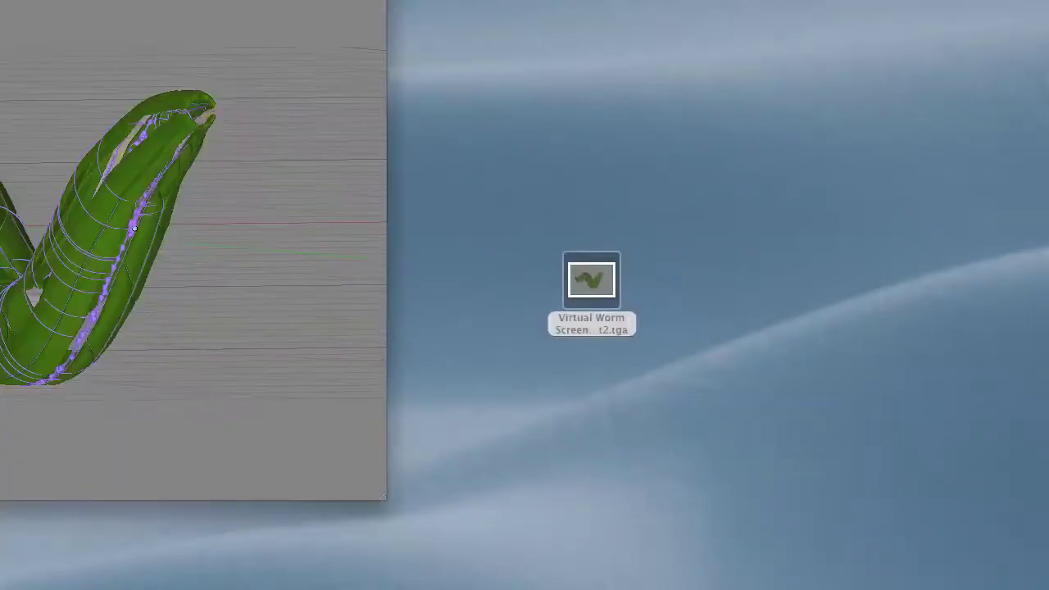